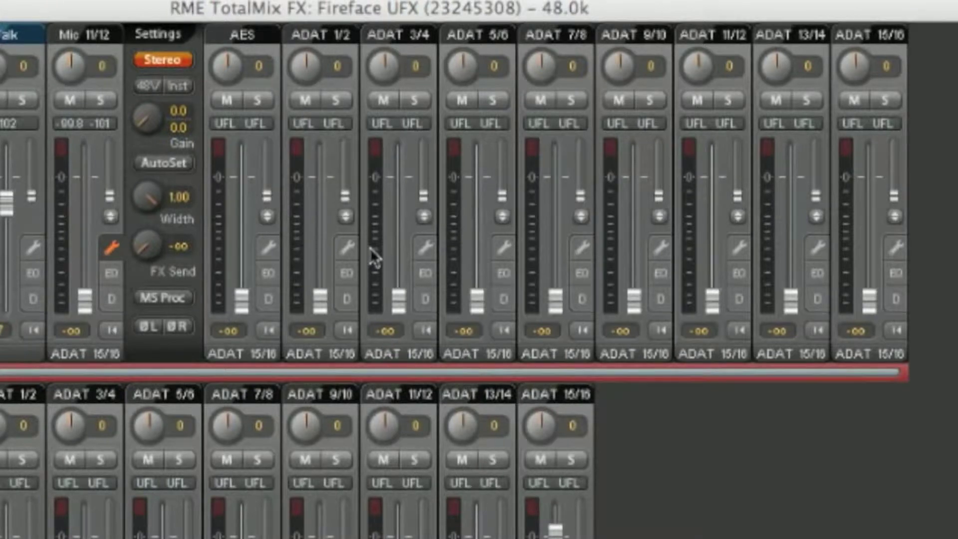
# Open the ADAT 1/2 and ADAT 7/8 input EQs, briefly opening and closing the ADAT 11/12 and 9/10 output EQs.
pyautogui.click(349, 274)
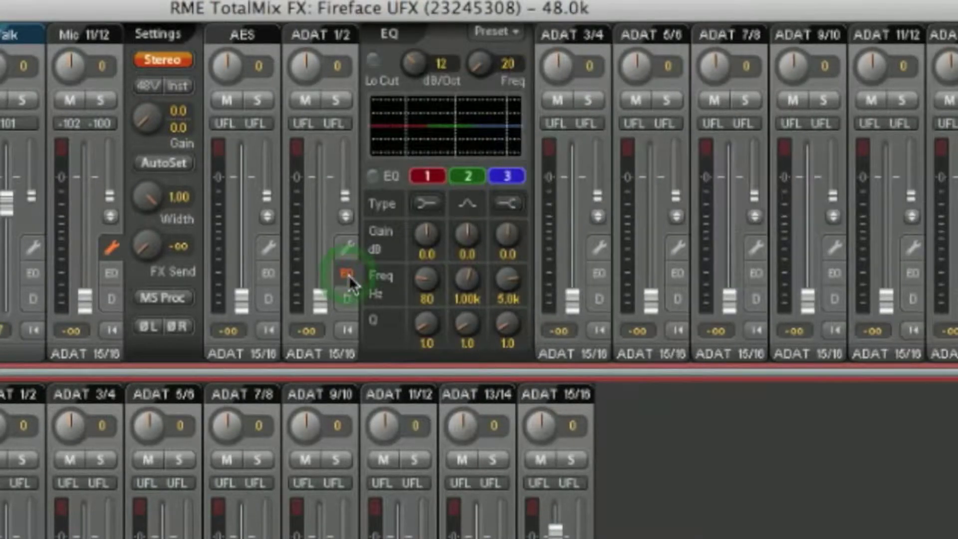
pyautogui.click(754, 274)
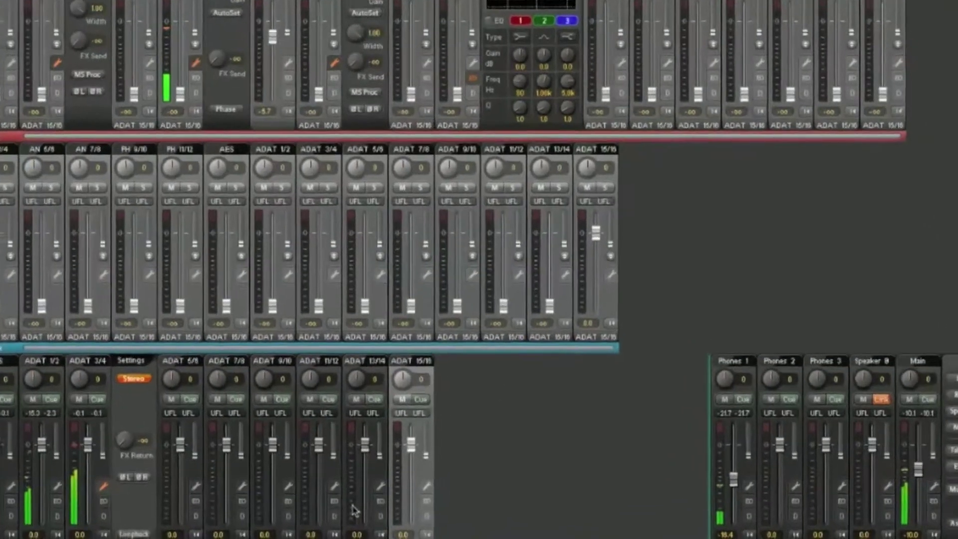
pyautogui.click(348, 491)
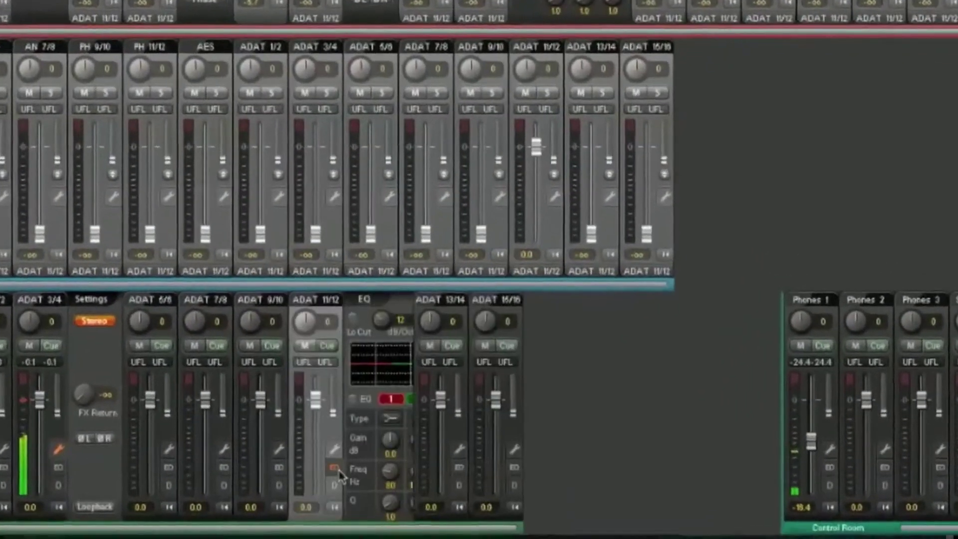
pyautogui.click(348, 491)
pyautogui.click(253, 465)
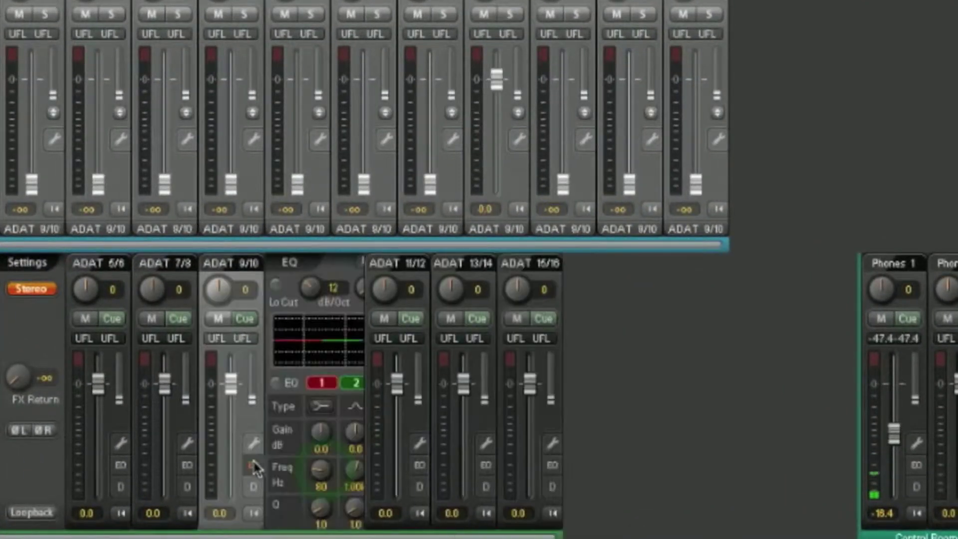
pyautogui.click(253, 465)
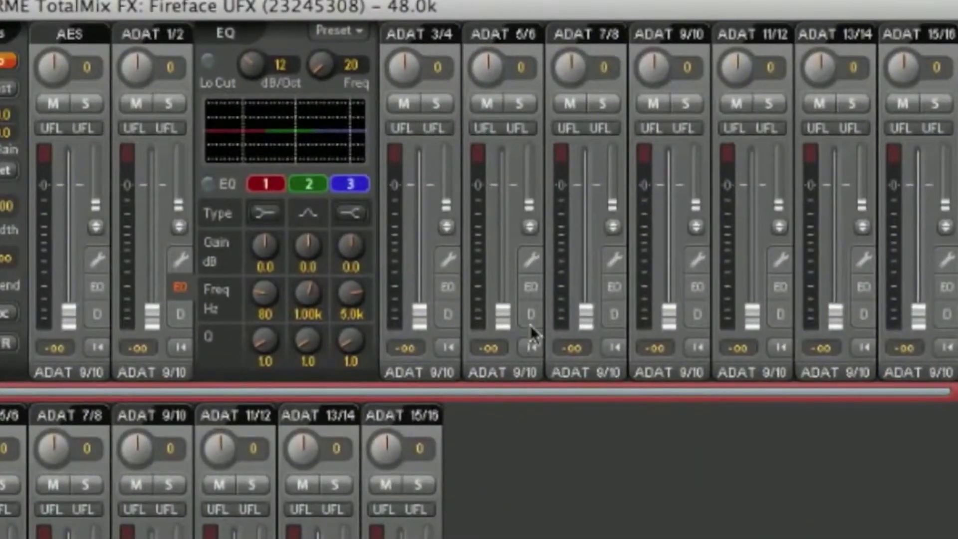
# Open dynamics on the ADAT 5/6 input and ADAT 15/16 output, and enable Auto Level.
pyautogui.click(531, 325)
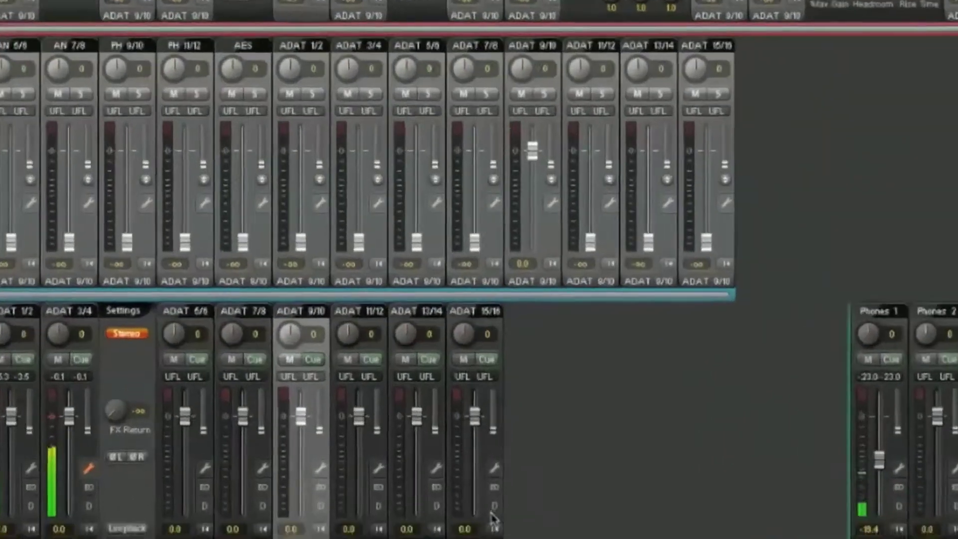
pyautogui.click(425, 504)
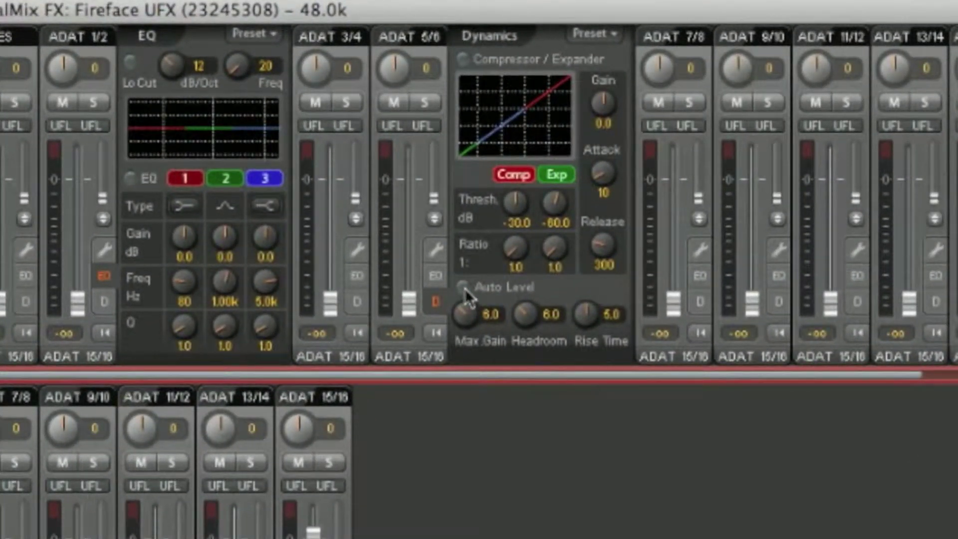
pyautogui.click(463, 287)
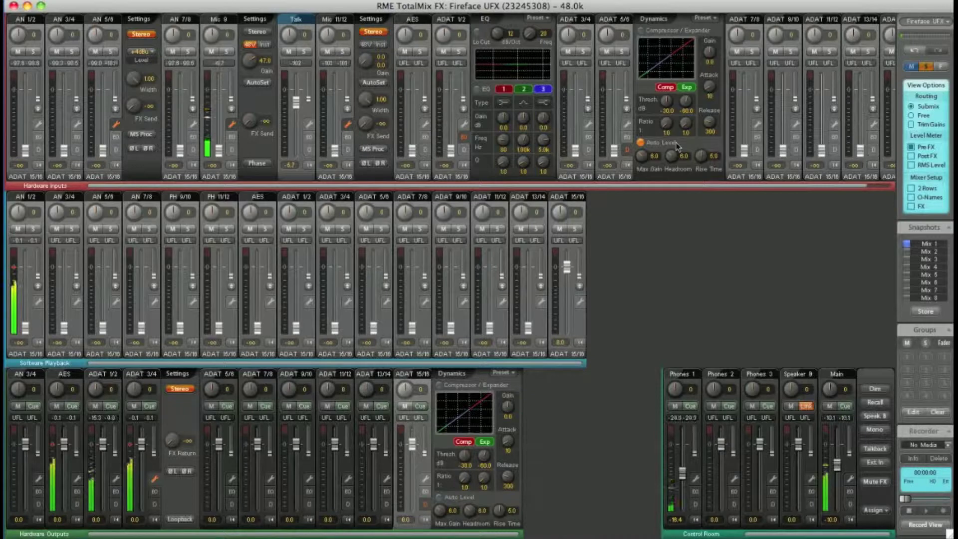
# Show the Output FX reverb/echo panel and nudge Mic 9's FX send upward.
pyautogui.click(911, 206)
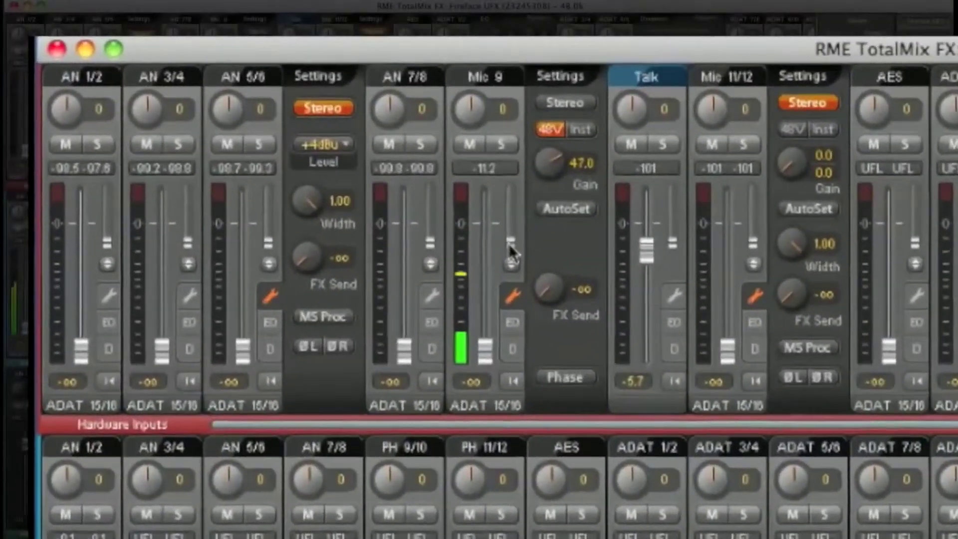
pyautogui.moveTo(416, 189); pyautogui.dragTo(418, 162)
# Adjust Mic 9's FX Send fader up from −∞ so its signal reaches the Output FX meter.
pyautogui.moveTo(505, 191); pyautogui.dragTo(505, 234)
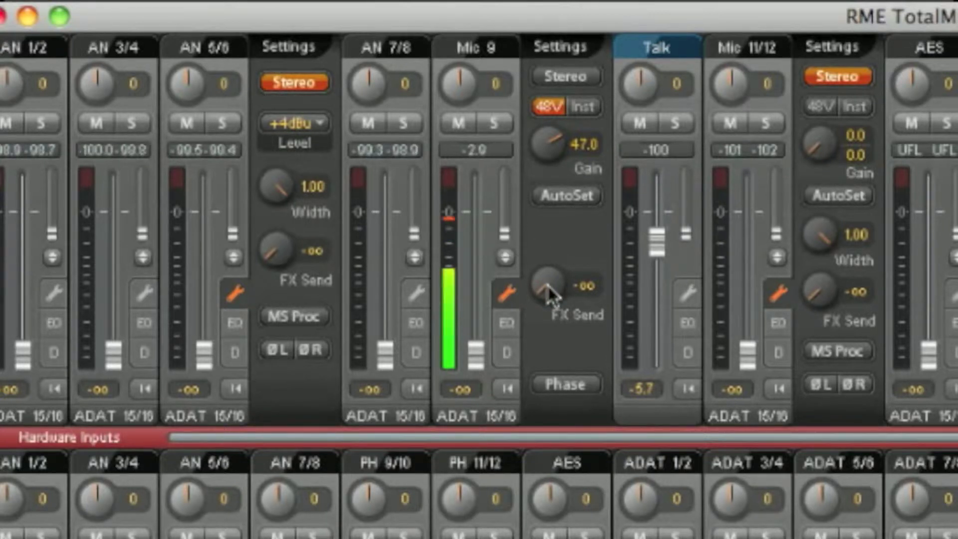
pyautogui.moveTo(547, 288); pyautogui.dragTo(540, 309)
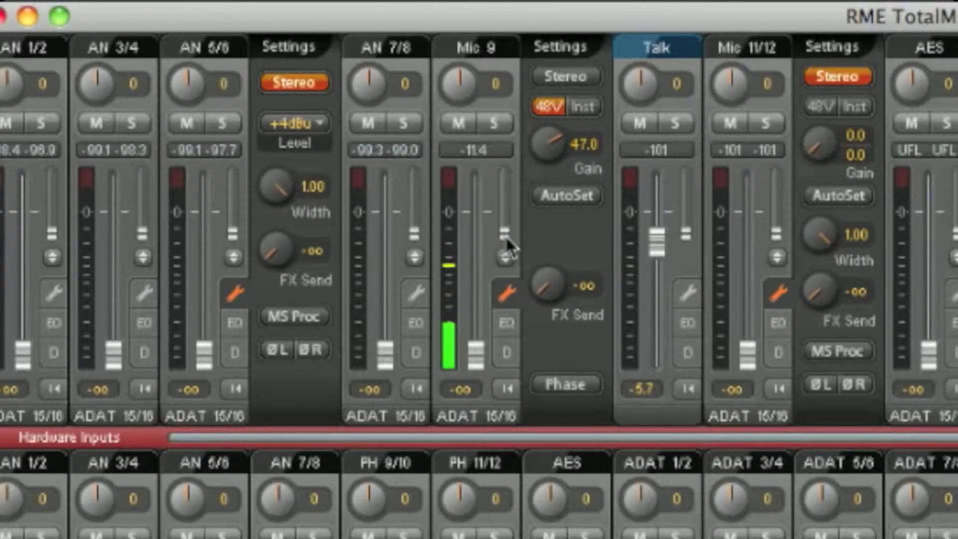
pyautogui.moveTo(505, 235); pyautogui.dragTo(507, 220)
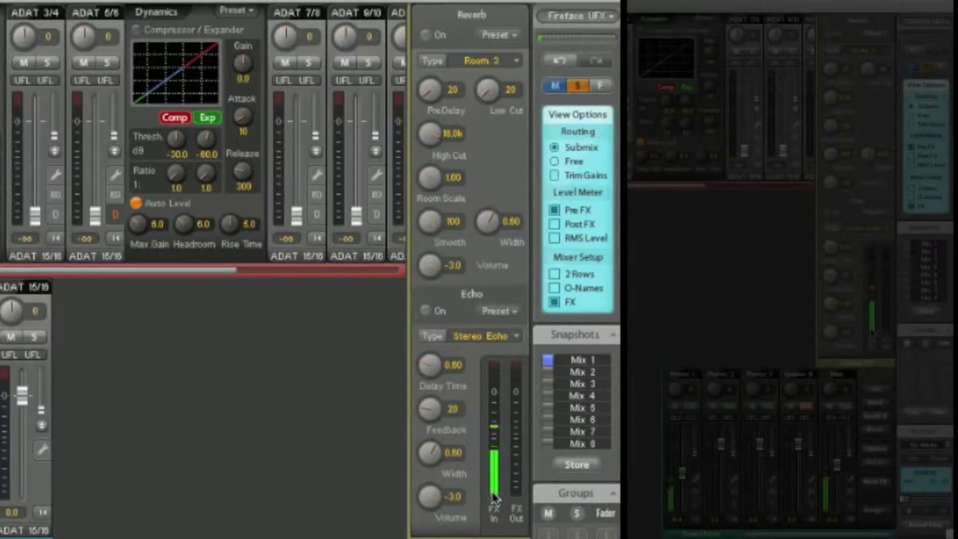
# Turn Reverb and Echo on and apply the factory Vocal Heaven (R+E) preset to each.
pyautogui.click(425, 35)
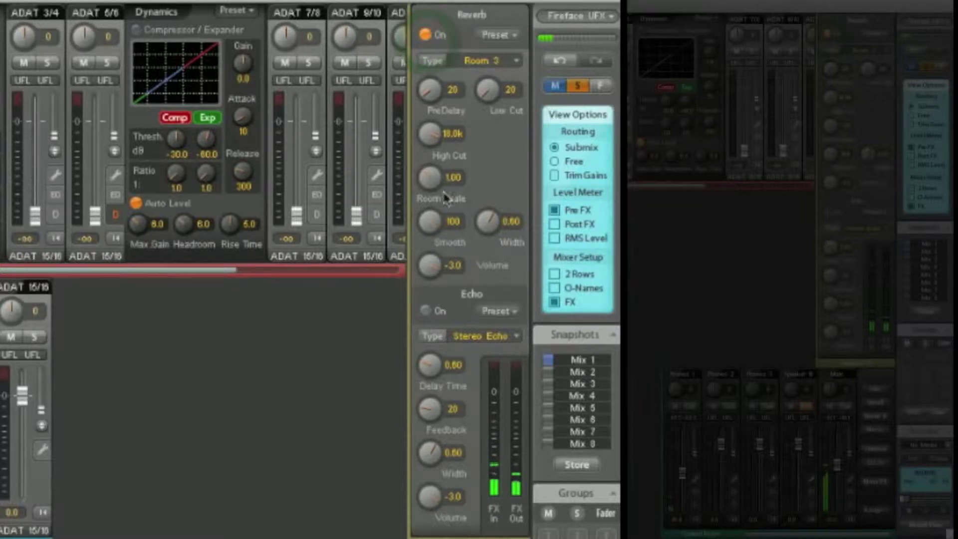
pyautogui.click(424, 311)
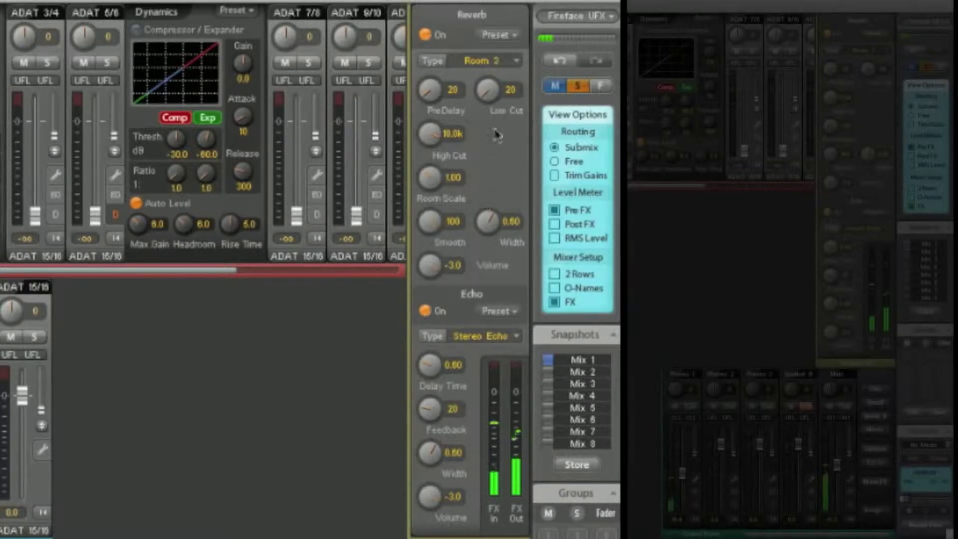
pyautogui.click(508, 40)
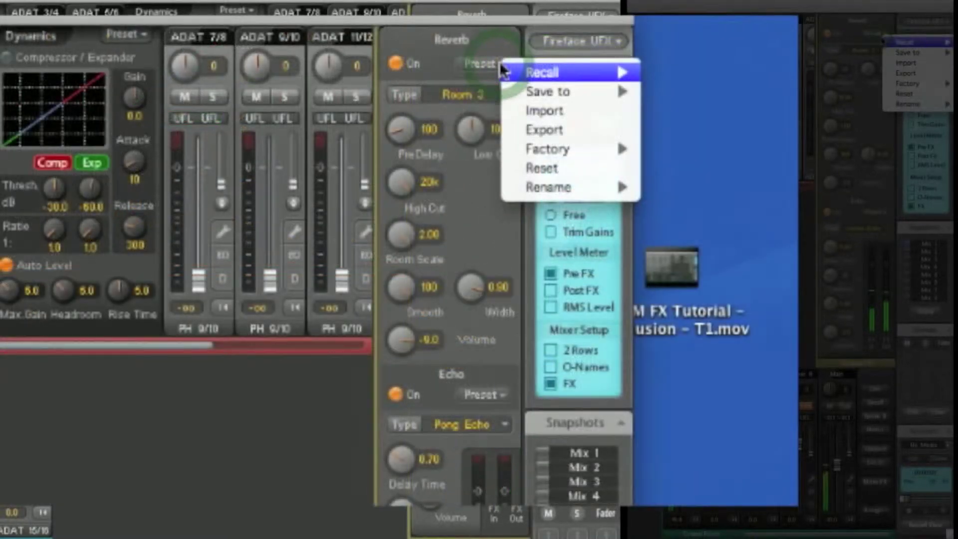
pyautogui.click(509, 72)
pyautogui.moveTo(524, 153)
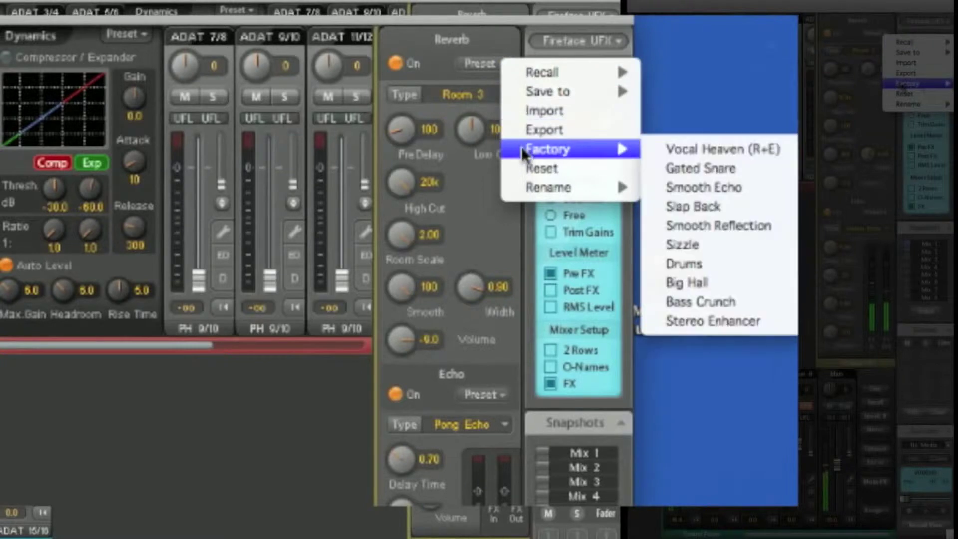
pyautogui.click(671, 150)
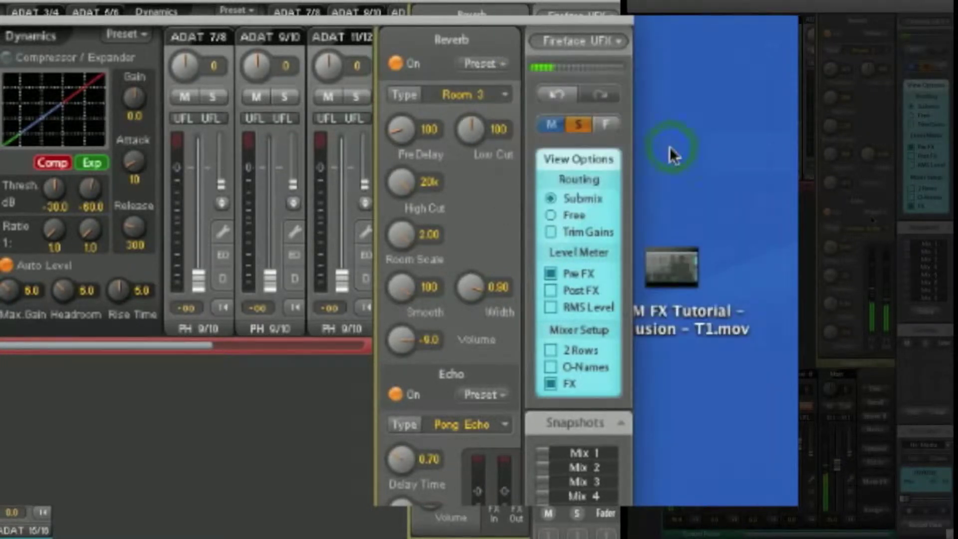
pyautogui.click(503, 394)
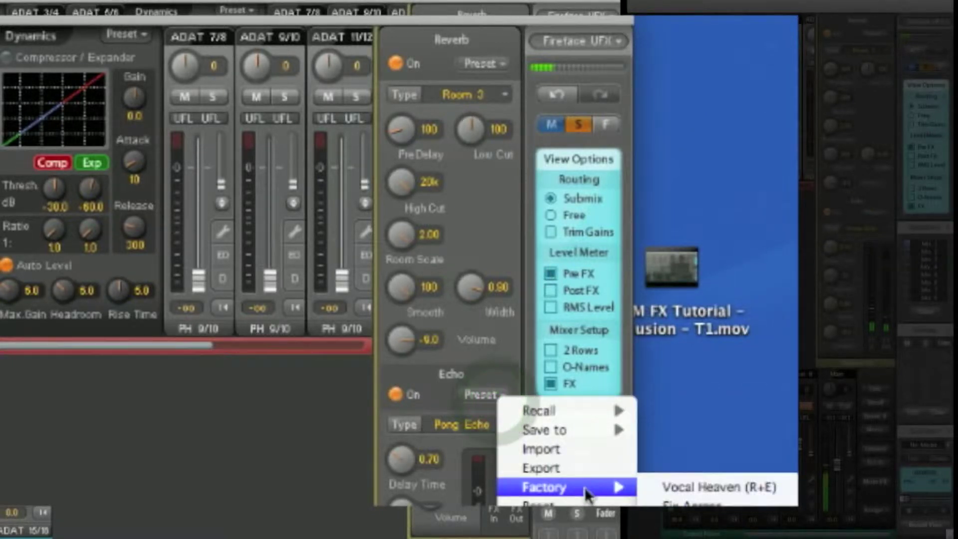
pyautogui.click(681, 486)
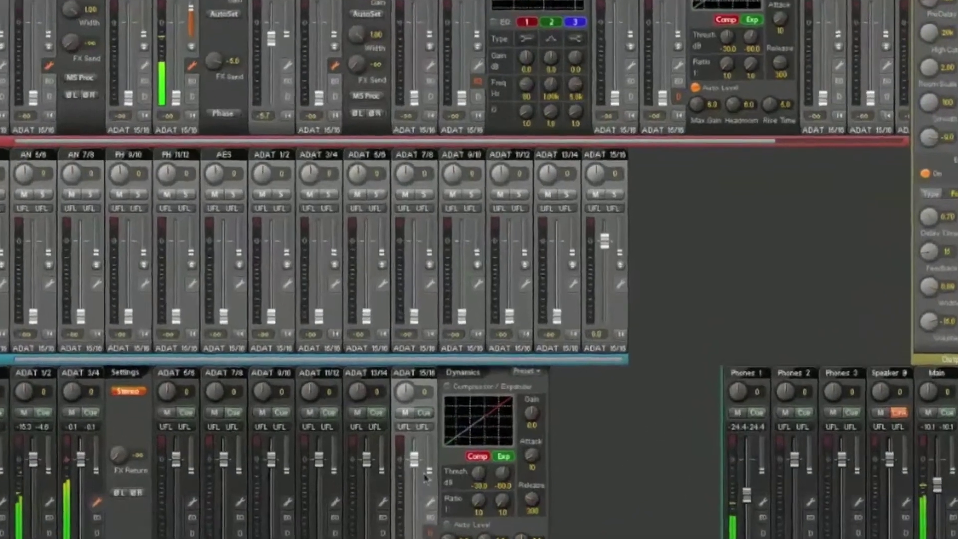
# Select the ADAT 9/10 output submix, raise its FX return, then fine-tune FX Return in its settings.
pyautogui.click(290, 490)
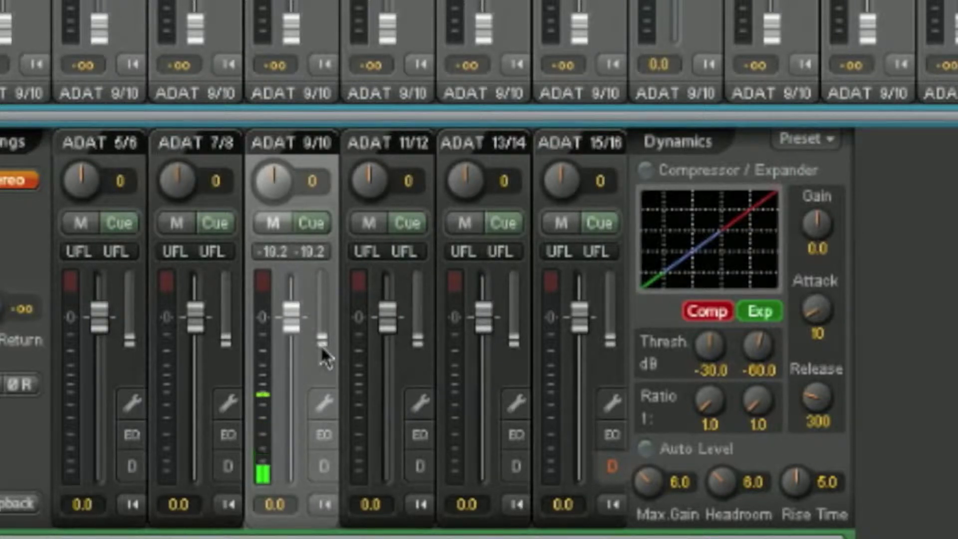
pyautogui.moveTo(321, 349); pyautogui.dragTo(318, 312)
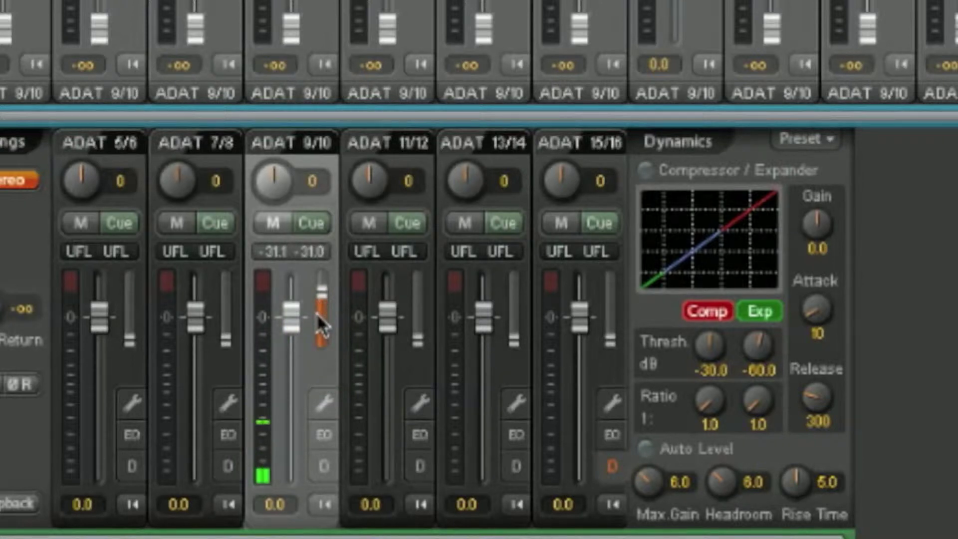
pyautogui.click(325, 405)
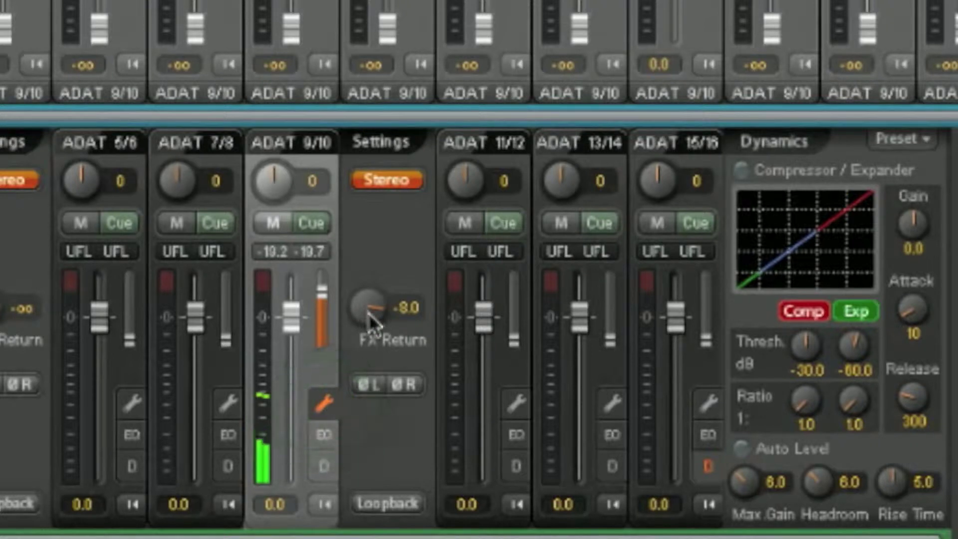
pyautogui.moveTo(367, 305)
pyautogui.mouseDown()
pyautogui.moveTo(364, 292)
pyautogui.moveTo(366, 340)
pyautogui.moveTo(368, 289)
pyautogui.moveTo(370, 318)
pyautogui.mouseUp()
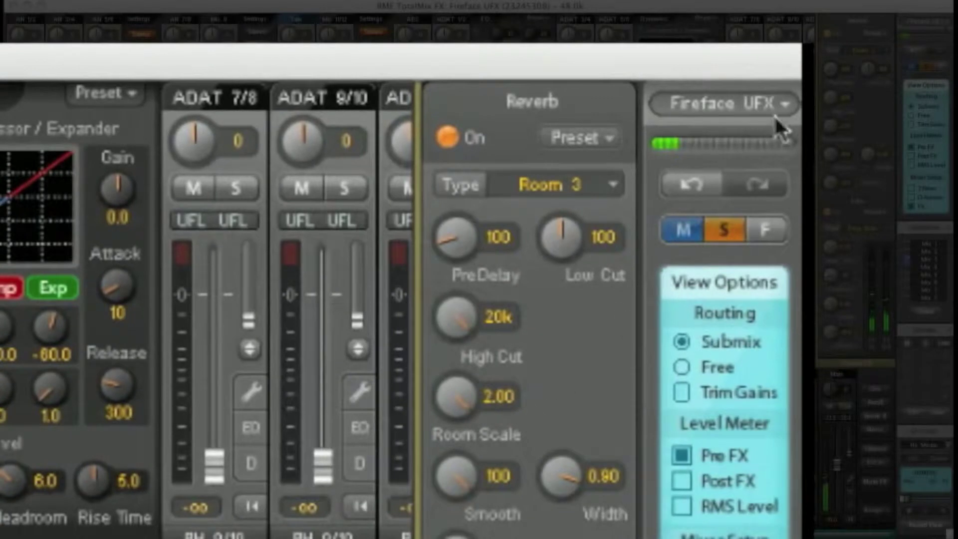
# Step back one mixer change with Undo, then restore it with Redo.
pyautogui.click(703, 184)
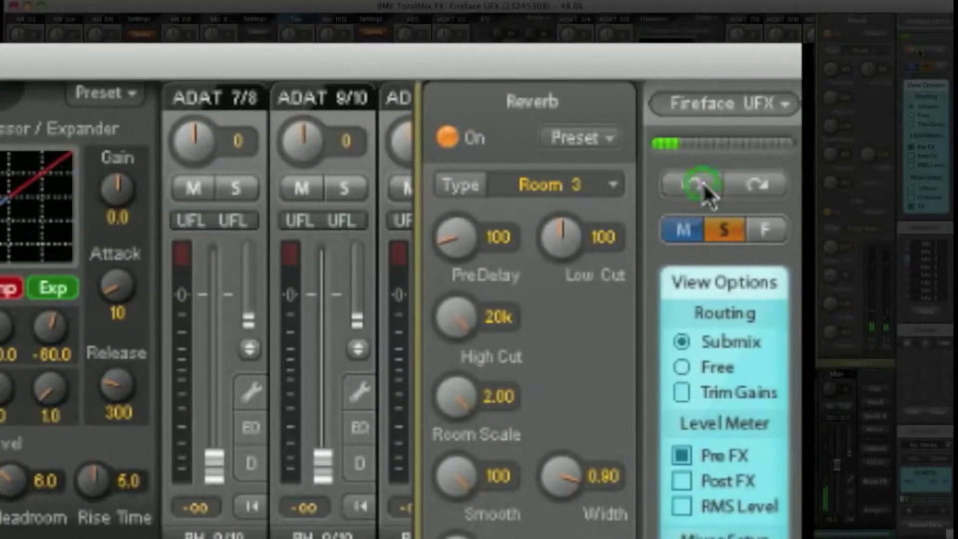
pyautogui.click(736, 185)
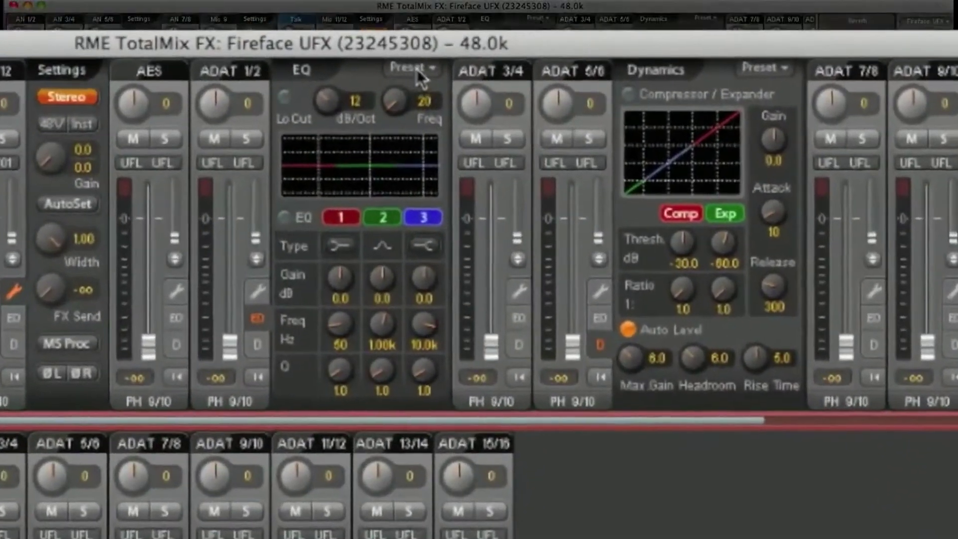
# Load the Bass Drum factory EQ preset, enable the EQ, and set band 1 gain to 9.0 dB.
pyautogui.click(417, 69)
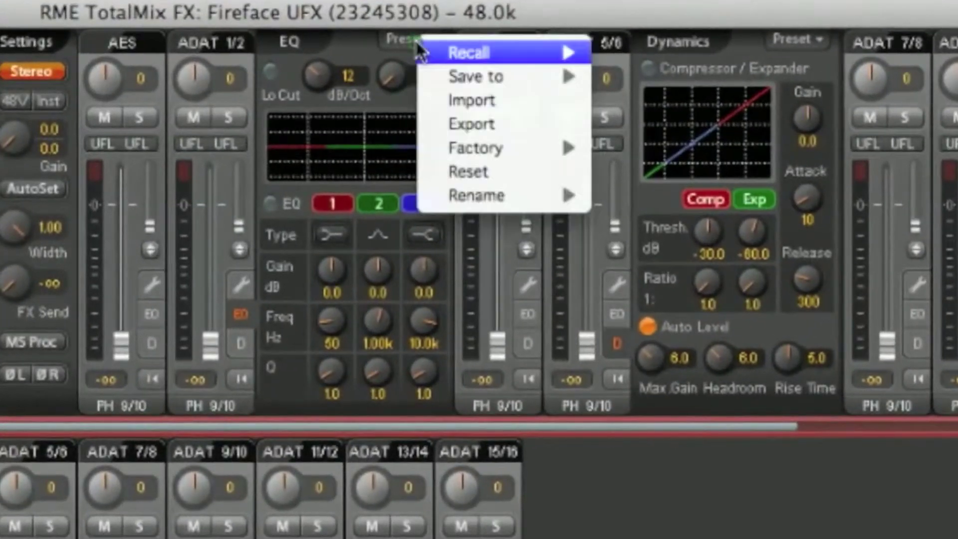
pyautogui.moveTo(430, 148)
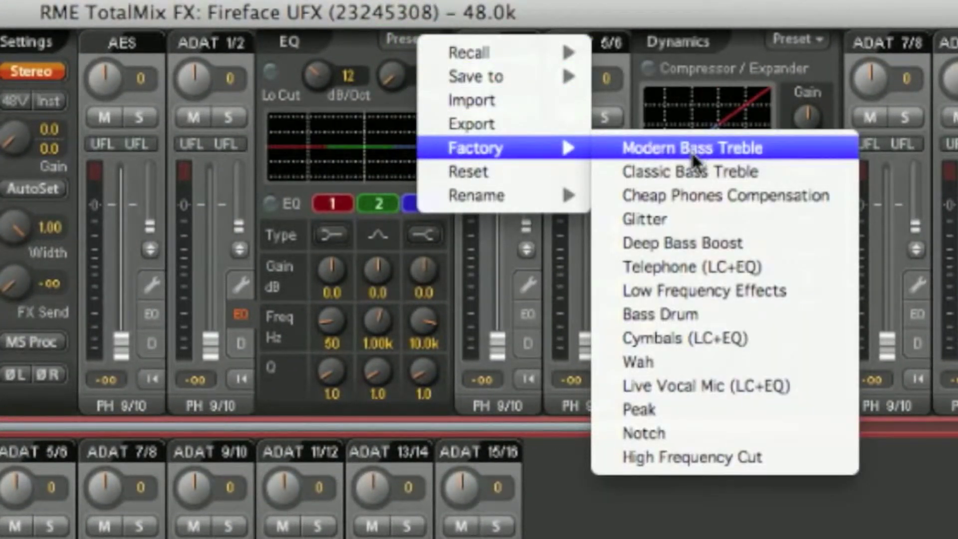
pyautogui.click(681, 313)
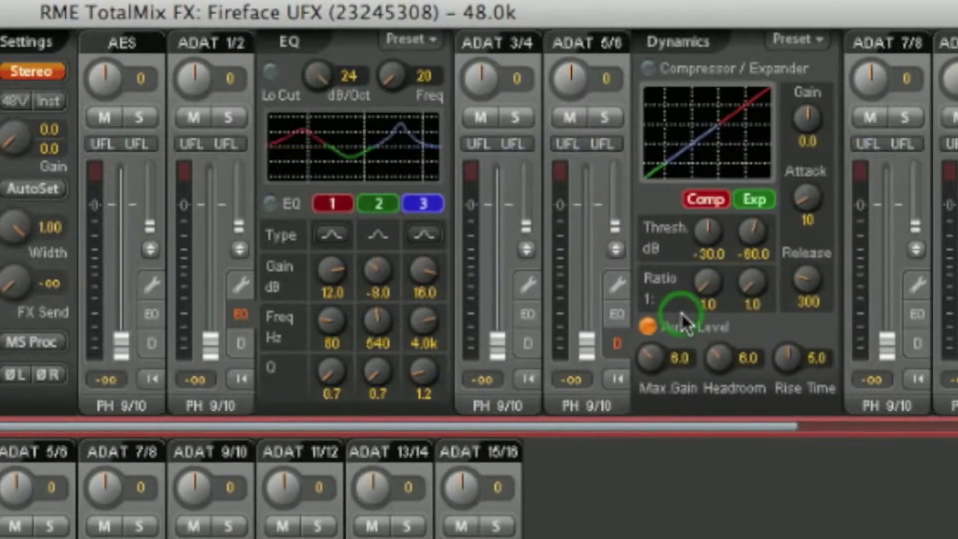
pyautogui.click(271, 205)
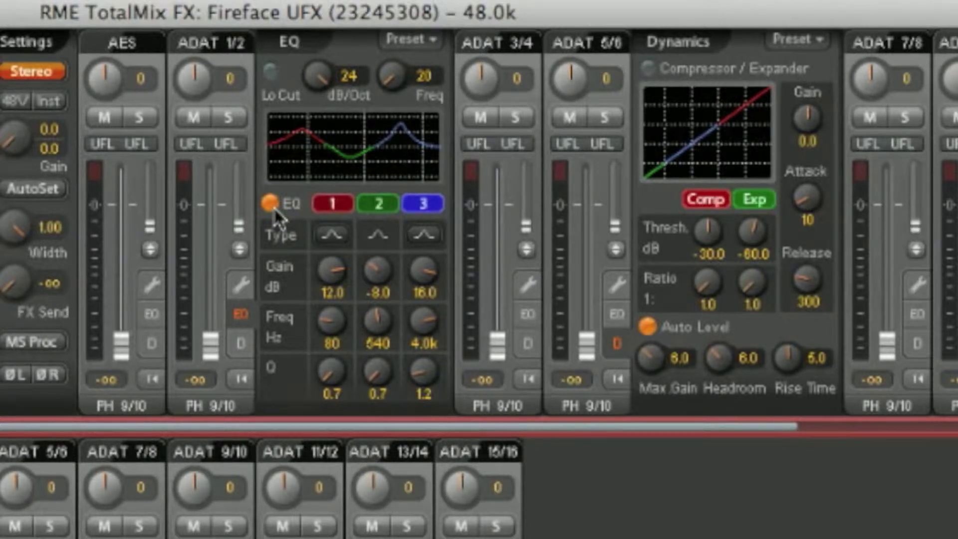
pyautogui.moveTo(328, 272); pyautogui.dragTo(424, 277)
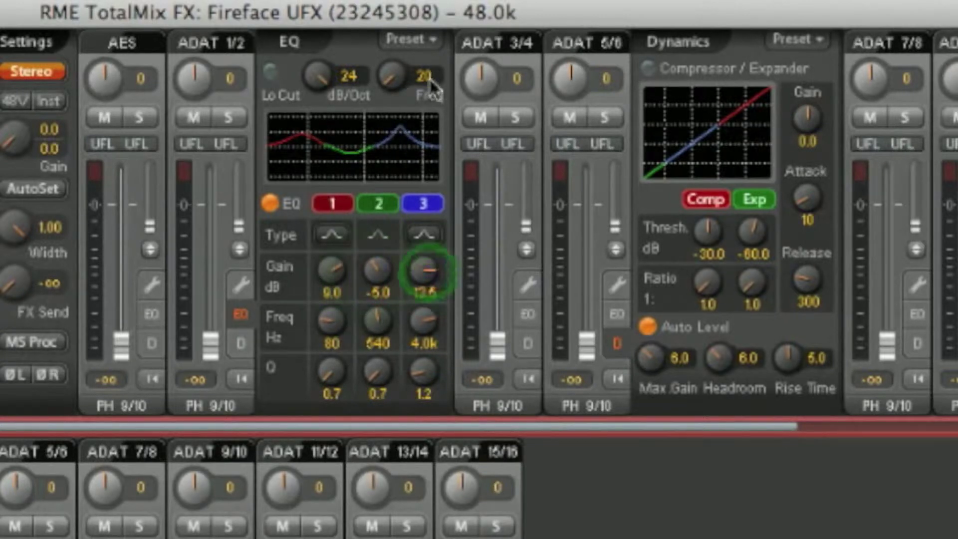
# Store the current EQ settings as EQ Preset 10.
pyautogui.click(427, 39)
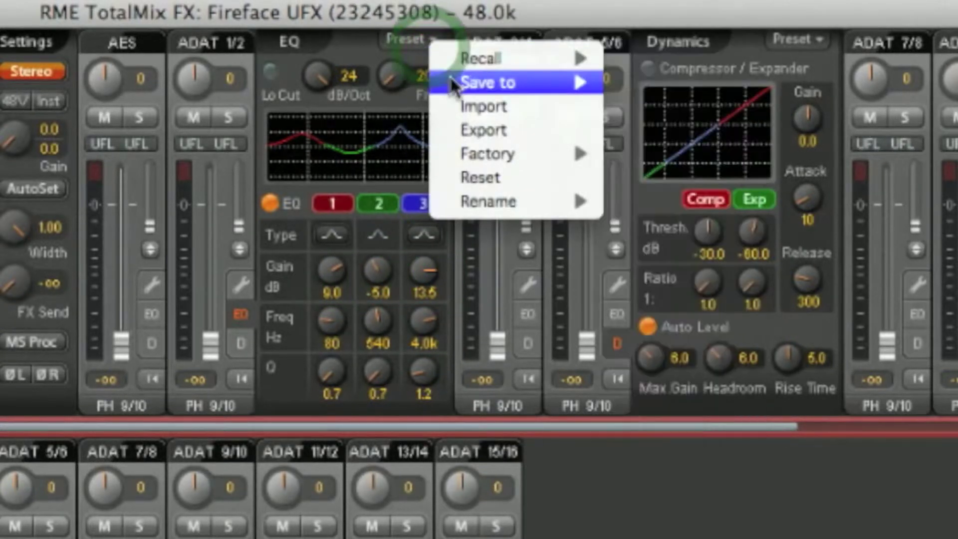
pyautogui.moveTo(580, 82)
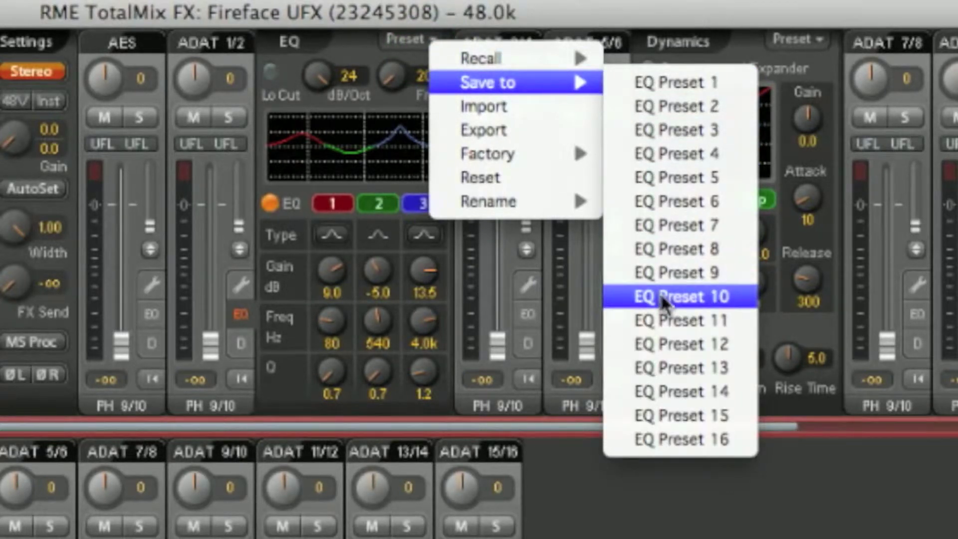
pyautogui.click(301, 411)
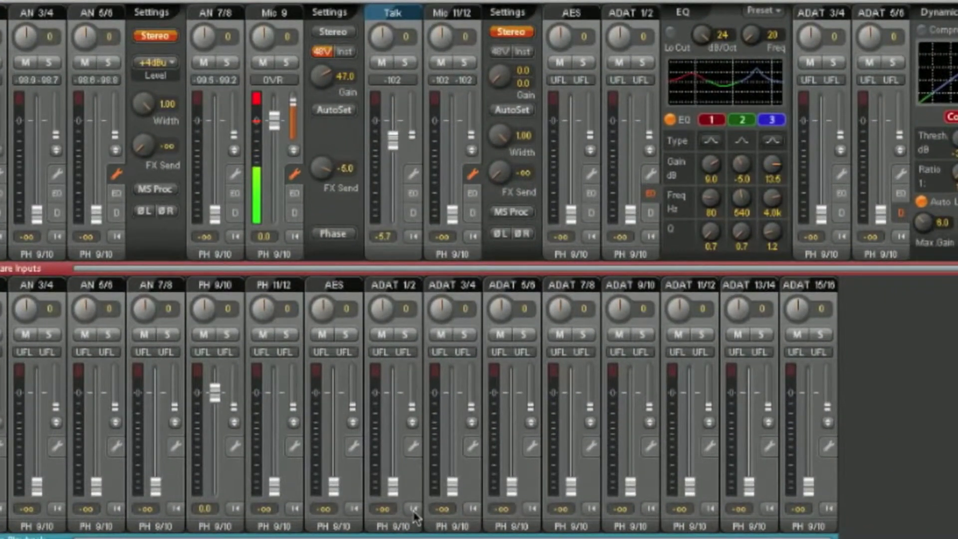
# Collapse the ADAT 1/2, 3/4, 11/12, 15/16, 13/14 playback channels and the Talk input to slim strips.
pyautogui.click(412, 508)
pyautogui.click(435, 508)
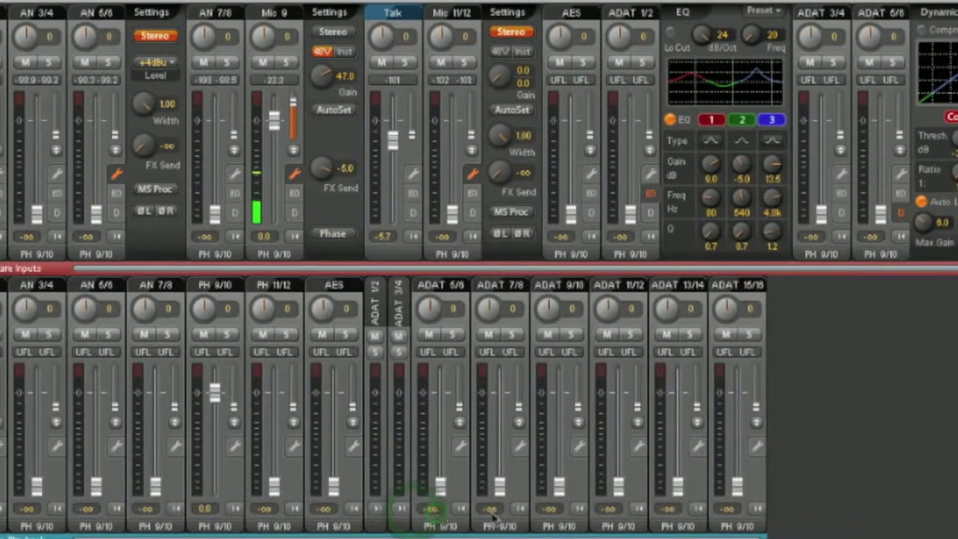
pyautogui.click(638, 508)
pyautogui.click(720, 509)
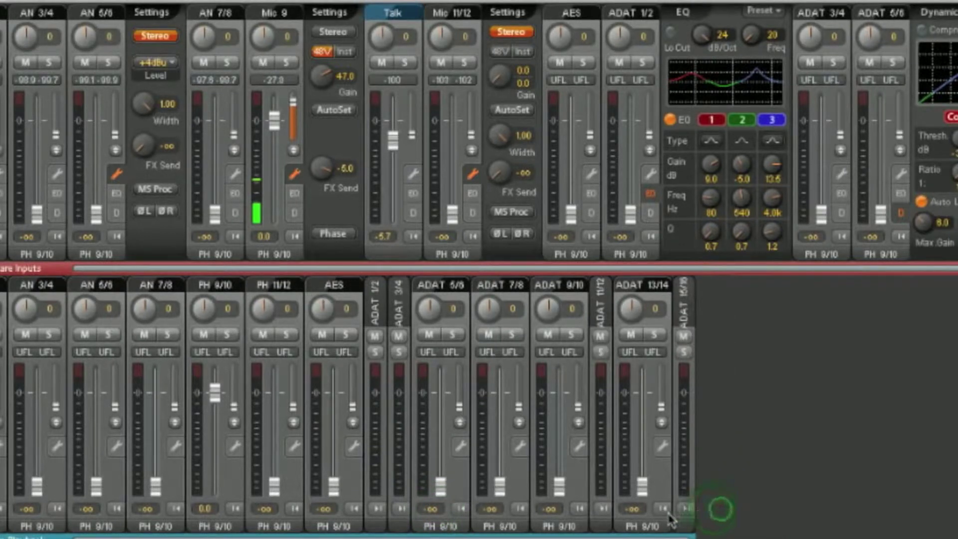
pyautogui.click(663, 508)
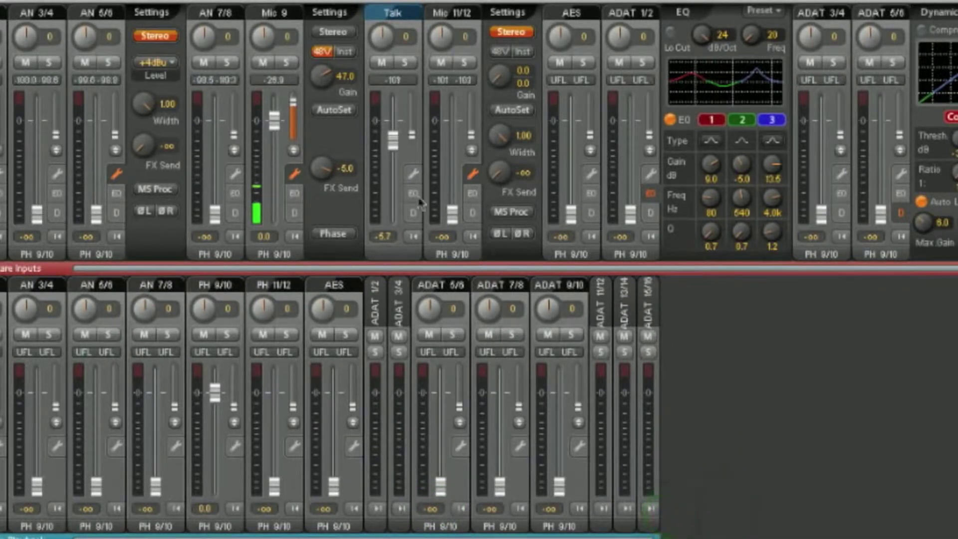
pyautogui.click(412, 236)
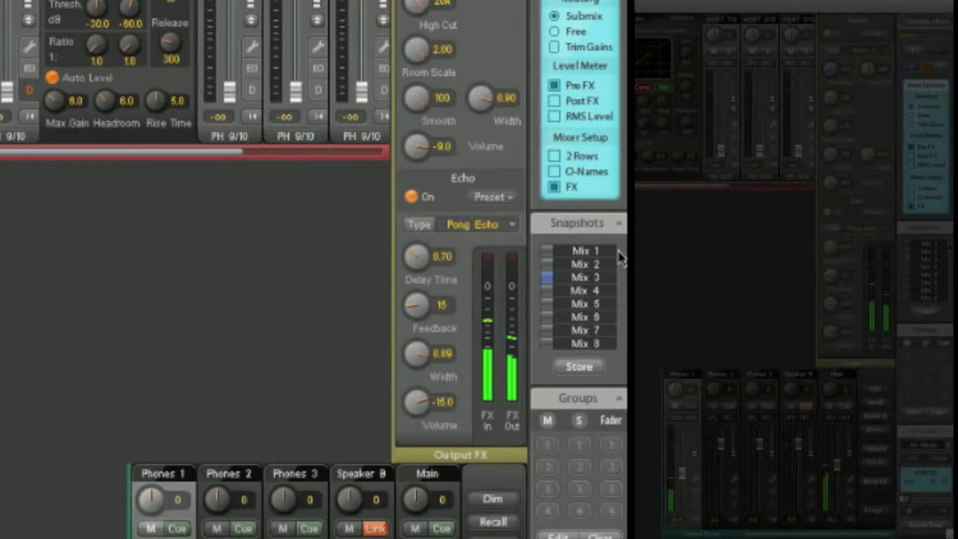
# Save the current mixer state into snapshot slot Mix 7.
pyautogui.click(592, 369)
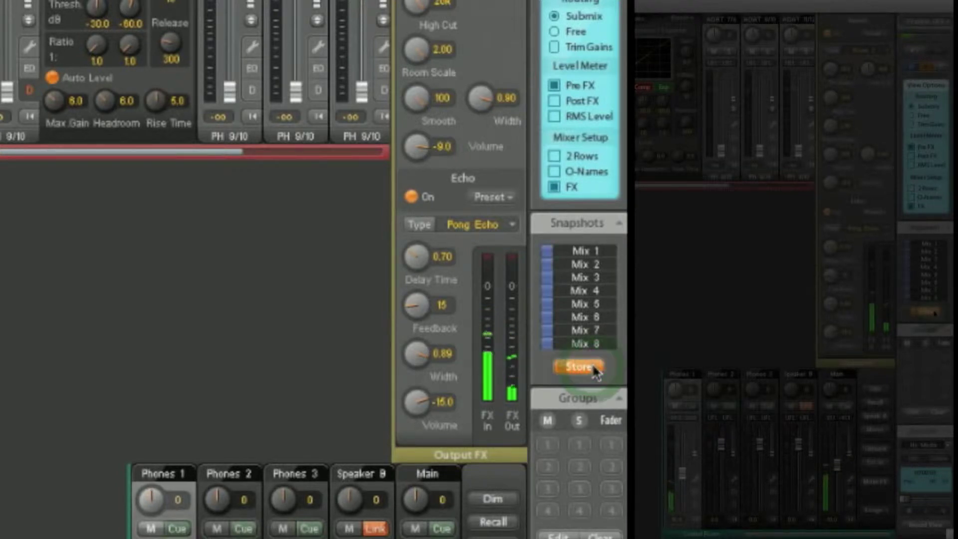
pyautogui.click(547, 331)
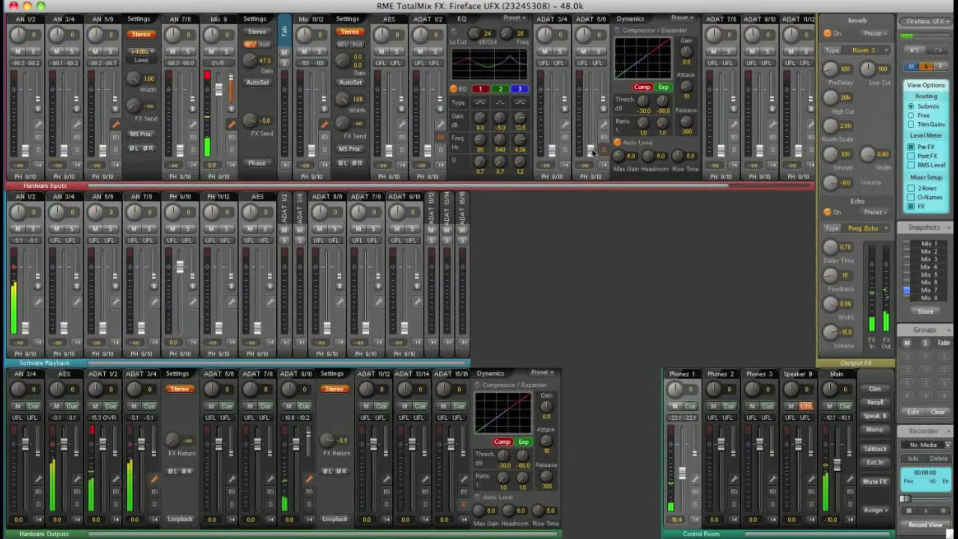
# Set ADAT 5/6 input to 0 dB, AES playback to about -20 dB, PH 9/10 to -10 dB, AN 3/4 to -8.8 dB.
pyautogui.moveTo(591, 149); pyautogui.dragTo(590, 95)
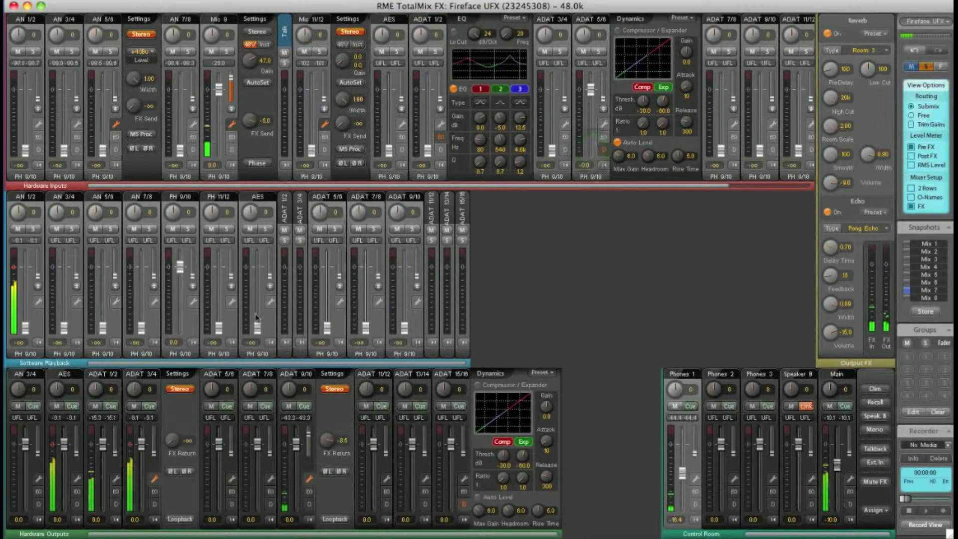
pyautogui.moveTo(256, 329); pyautogui.dragTo(263, 306)
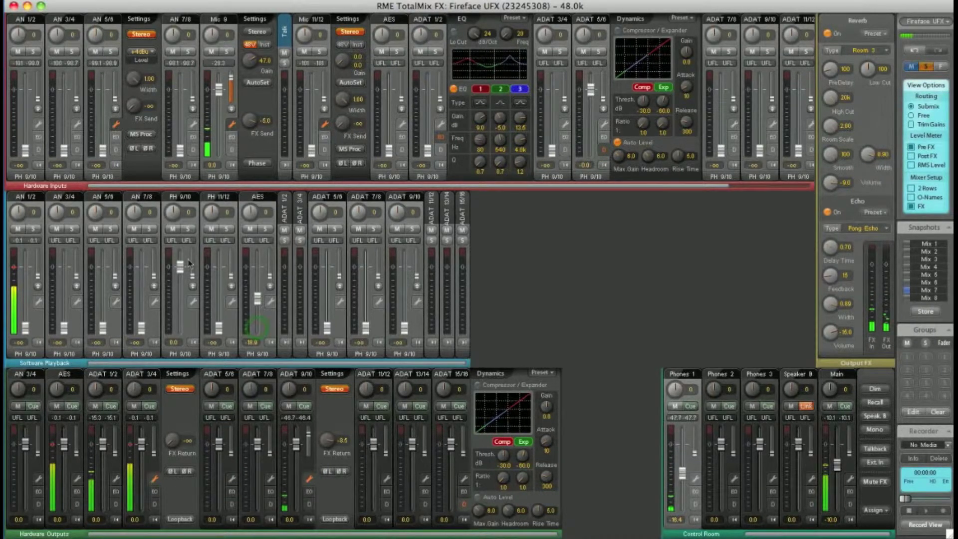
pyautogui.moveTo(181, 268); pyautogui.dragTo(180, 285)
pyautogui.moveTo(69, 148); pyautogui.dragTo(65, 103)
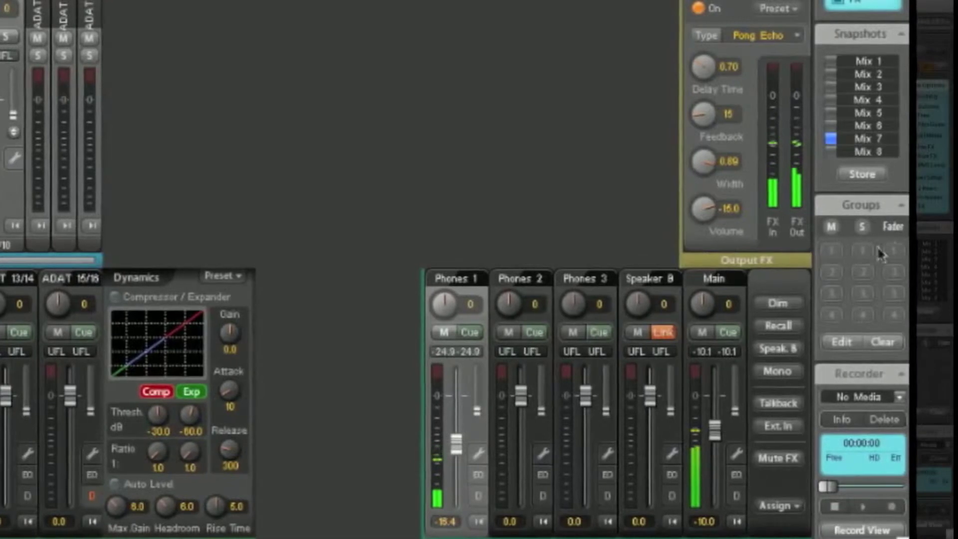
# Assign the eight ADAT outputs, ADAT 1/2 through ADAT 15/16, to mute group 1.
pyautogui.click(843, 343)
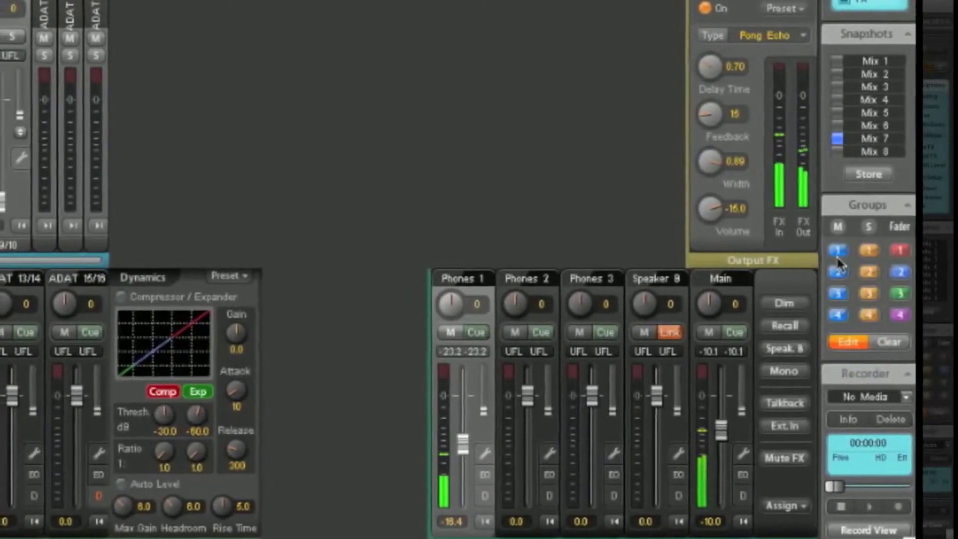
pyautogui.click(833, 252)
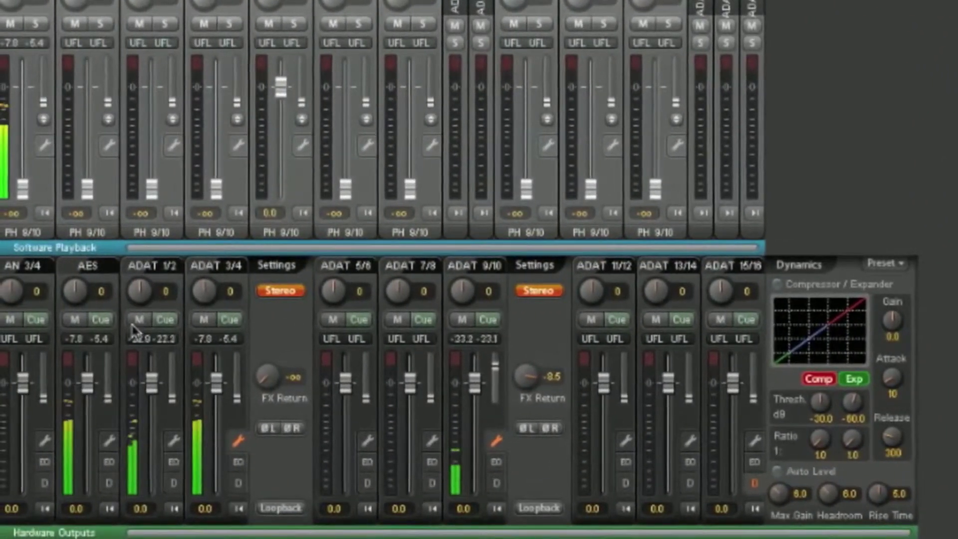
pyautogui.click(120, 320)
pyautogui.click(208, 320)
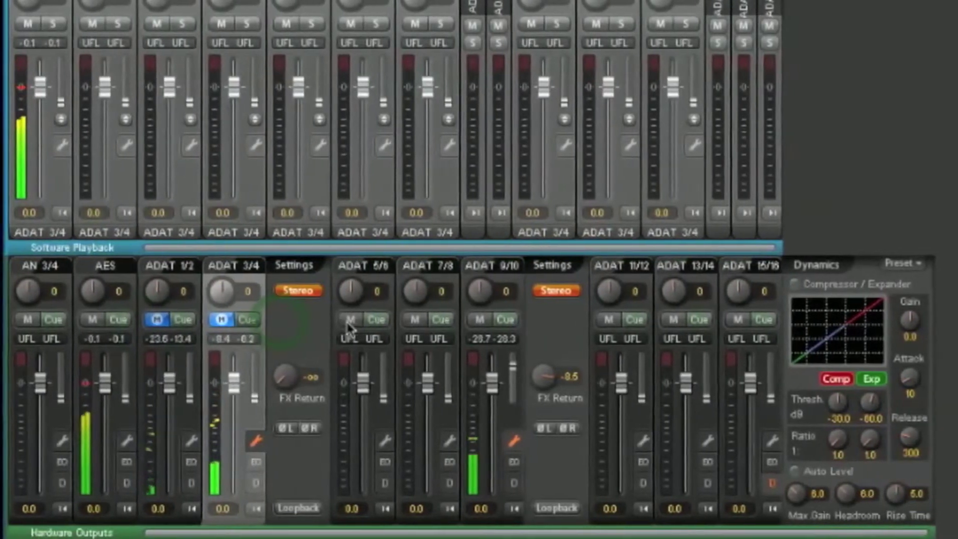
pyautogui.click(338, 320)
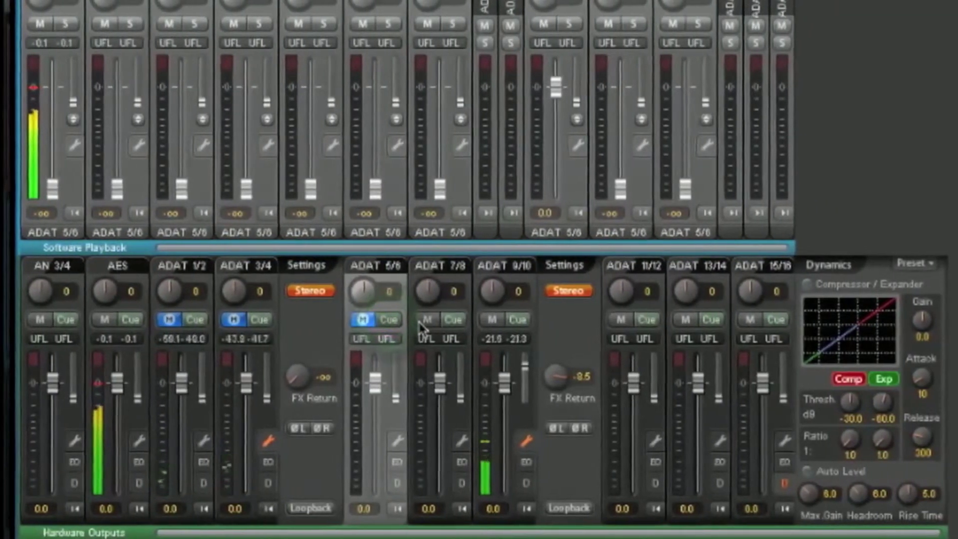
pyautogui.click(415, 320)
pyautogui.click(499, 320)
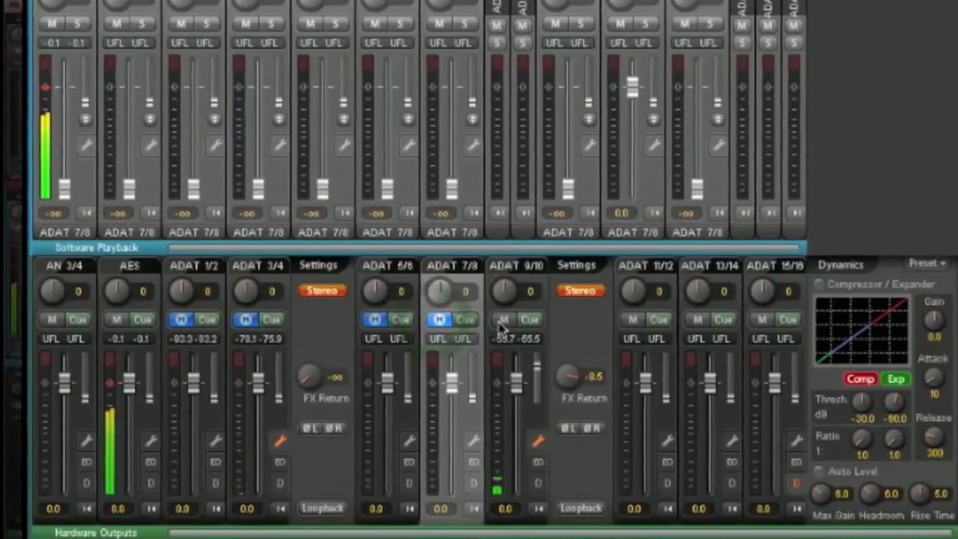
pyautogui.click(625, 320)
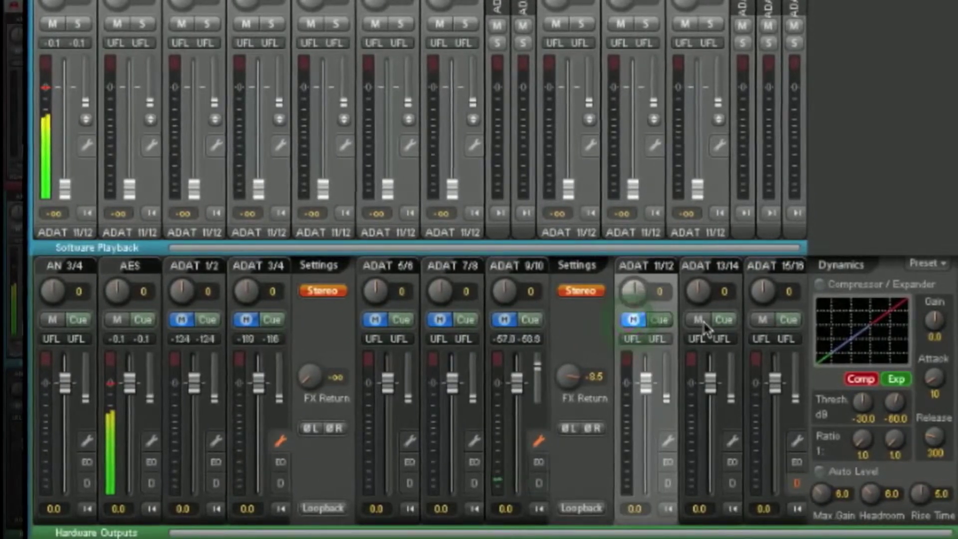
pyautogui.click(699, 320)
pyautogui.click(755, 319)
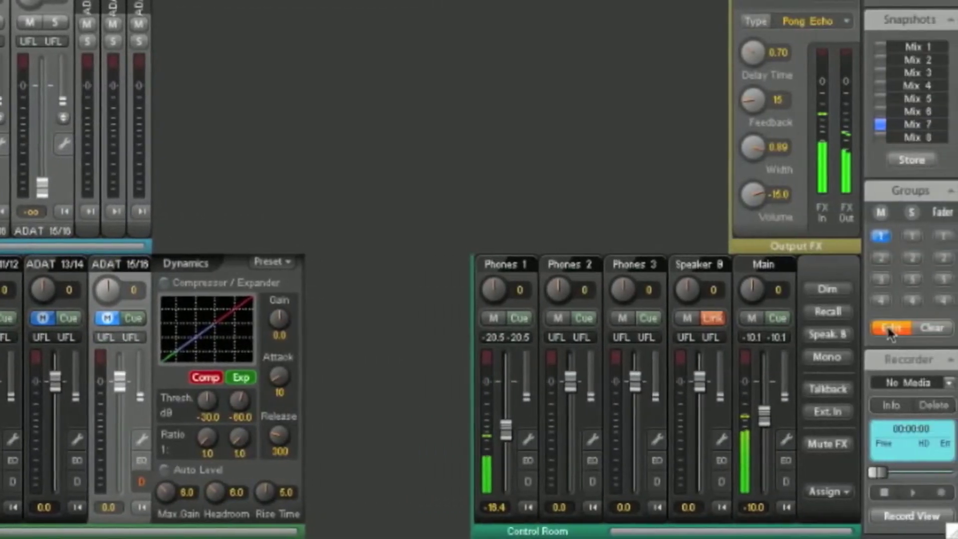
pyautogui.click(952, 328)
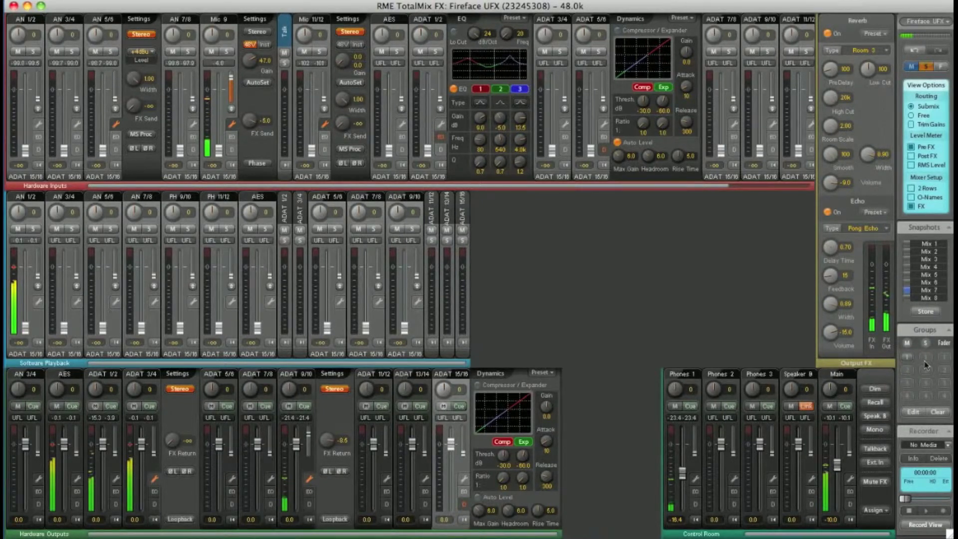
# Link the AES, ADAT 3/4 and Phones 1 output faders into fader group 1.
pyautogui.click(914, 412)
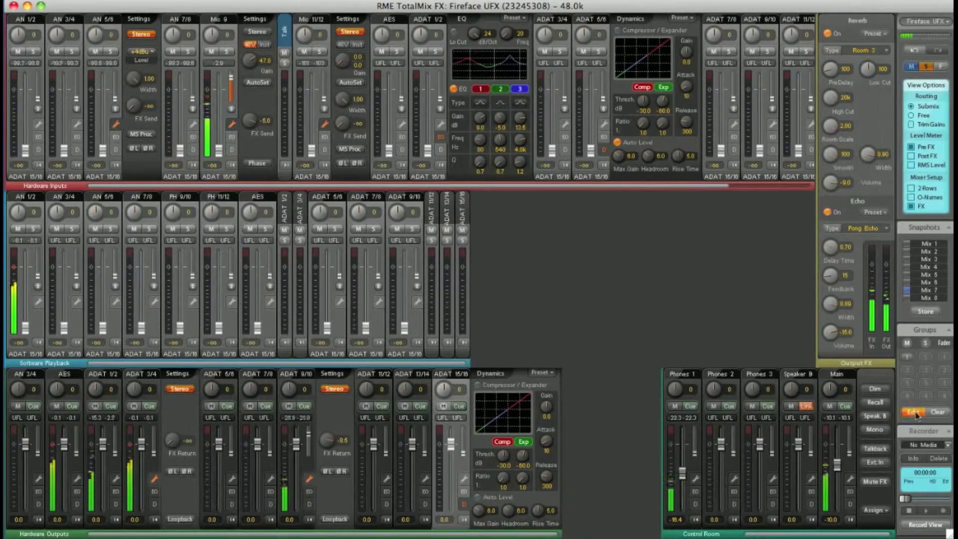
pyautogui.click(944, 357)
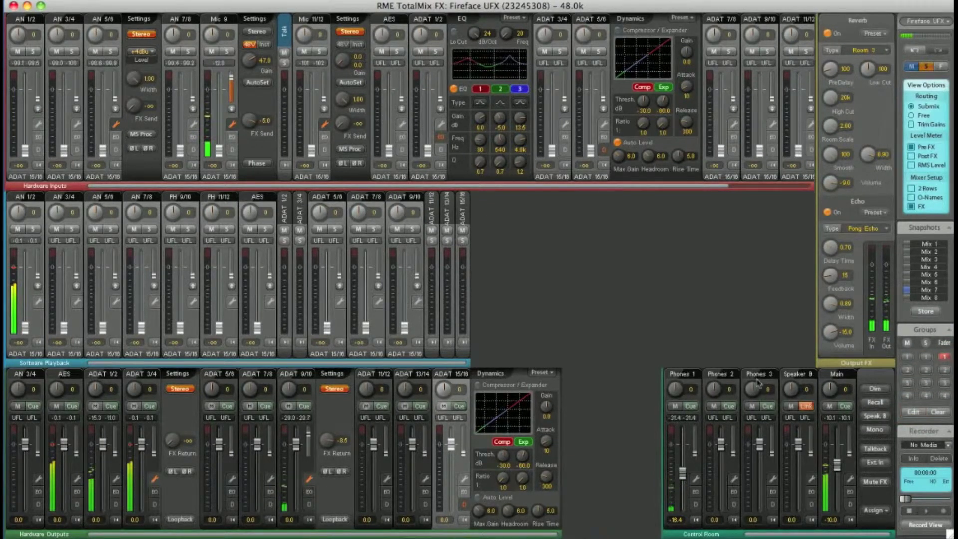
pyautogui.click(65, 447)
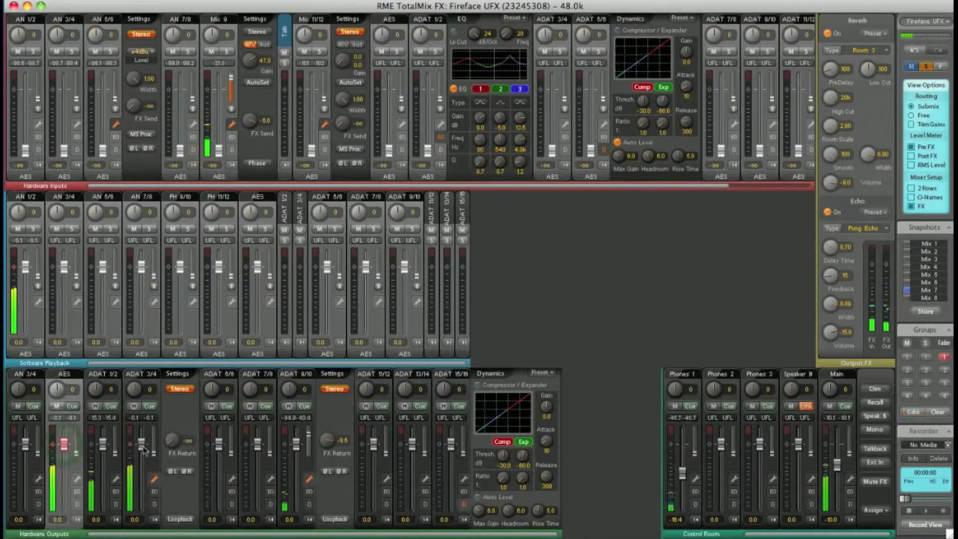
pyautogui.click(141, 446)
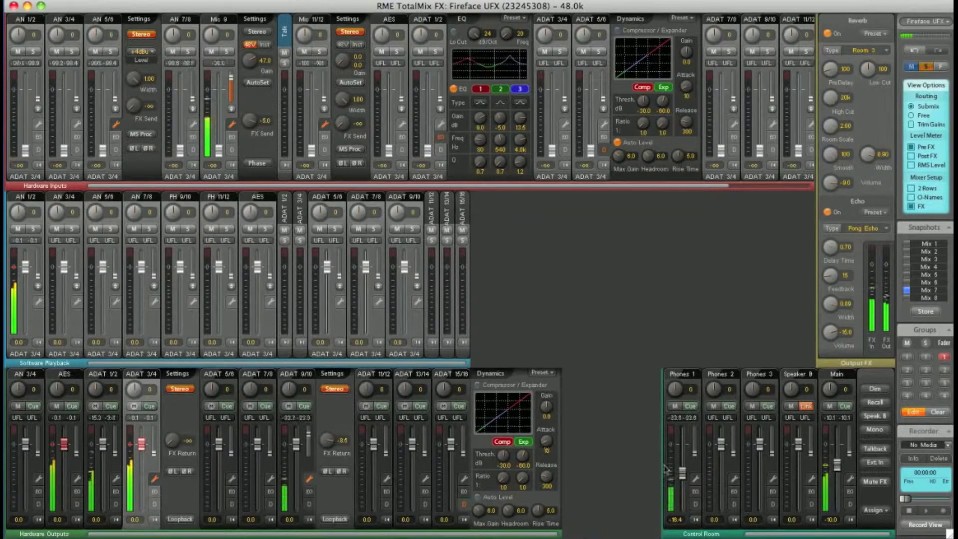
pyautogui.click(682, 472)
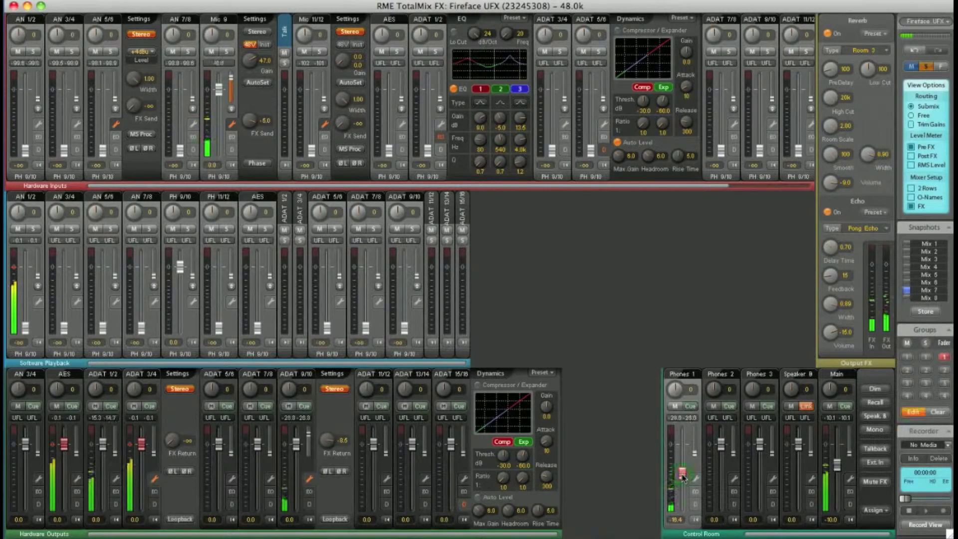
pyautogui.click(917, 416)
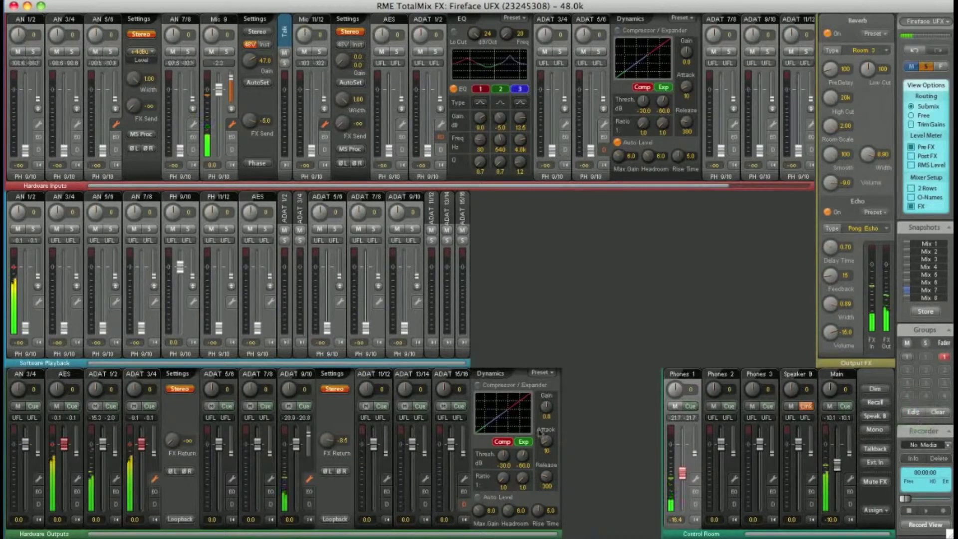
# Lower the linked ADAT 3/4 and AES faders together, then switch fader group 1 off.
pyautogui.click(141, 446)
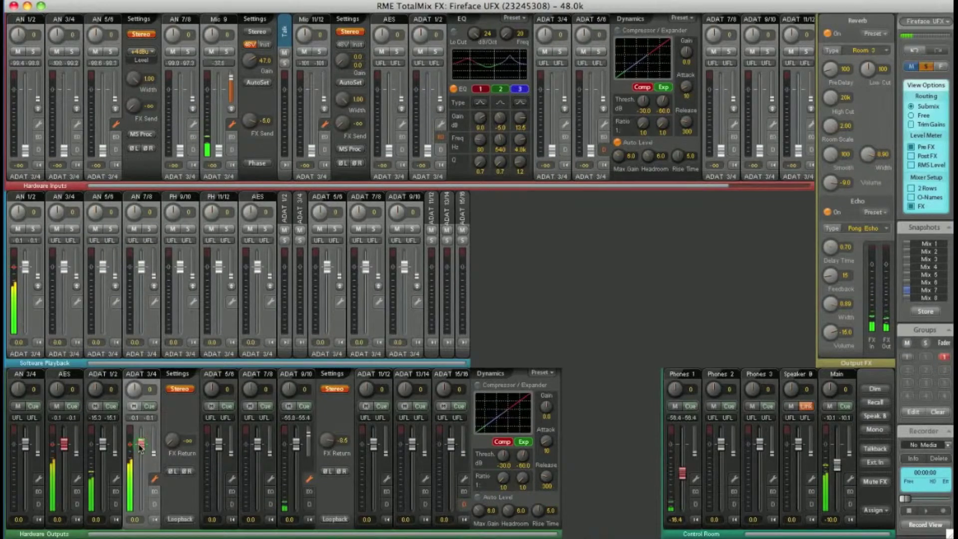
pyautogui.moveTo(140, 447)
pyautogui.mouseDown()
pyautogui.moveTo(141, 484)
pyautogui.moveTo(141, 451)
pyautogui.mouseUp()
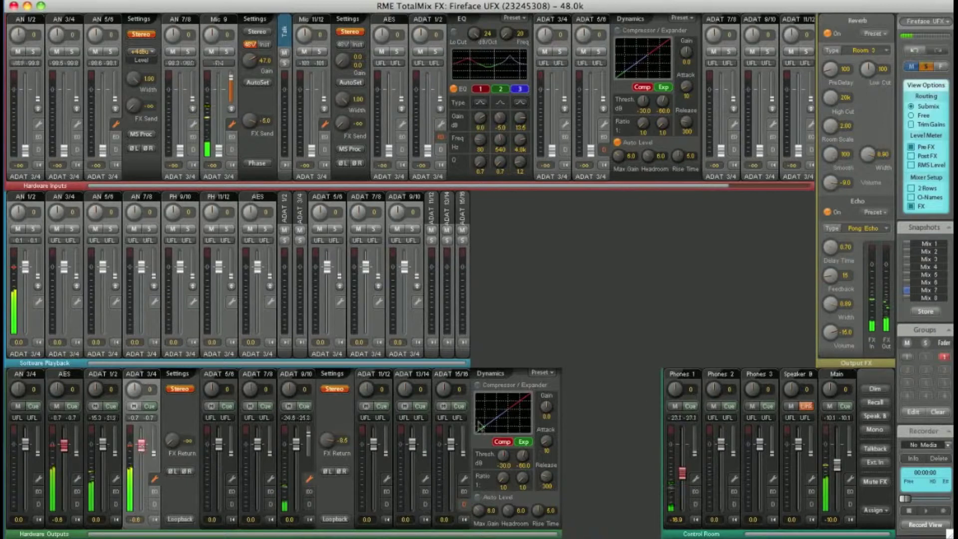
pyautogui.click(943, 358)
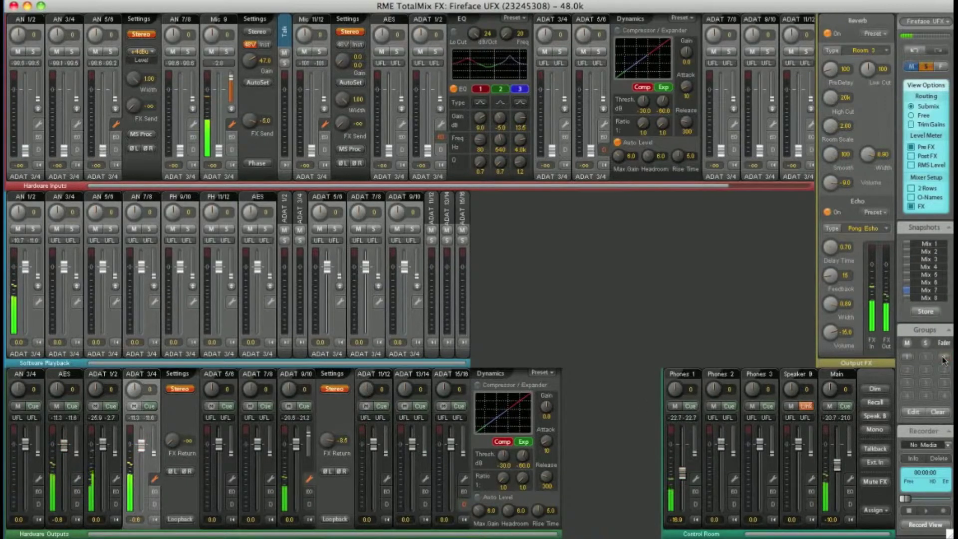
pyautogui.click(102, 451)
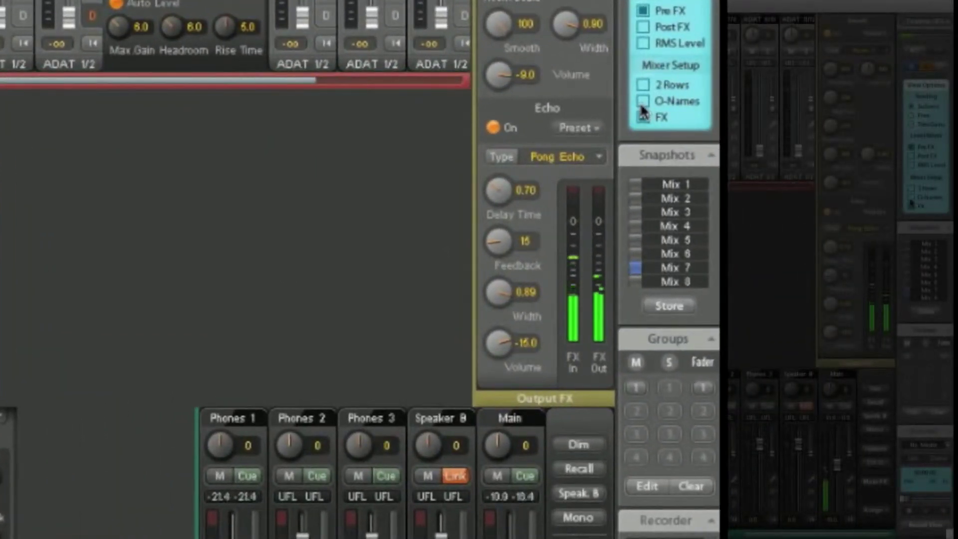
pyautogui.click(641, 103)
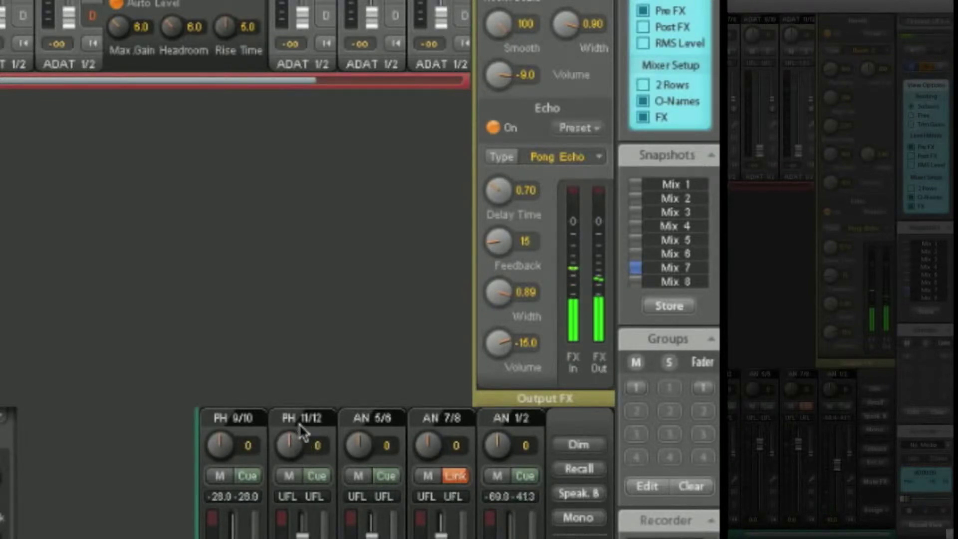
pyautogui.click(642, 102)
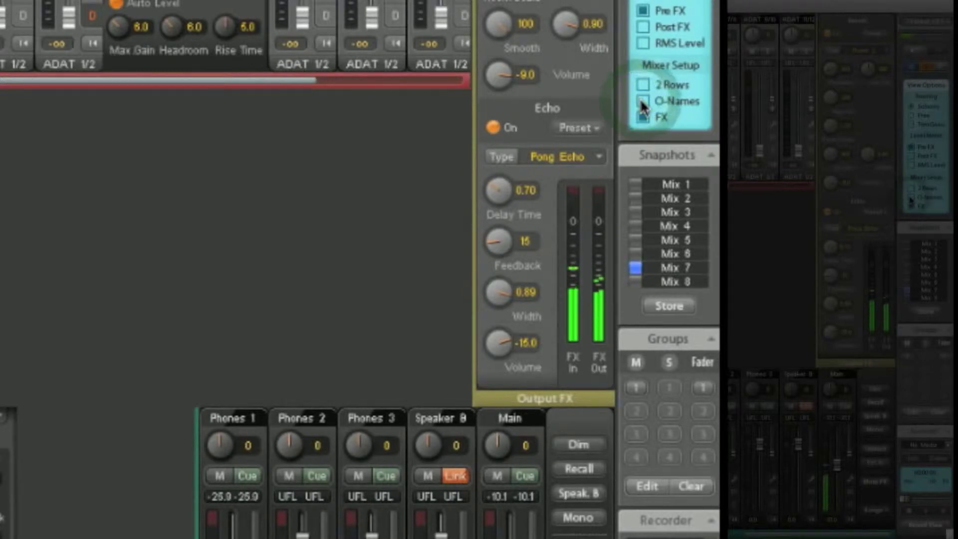